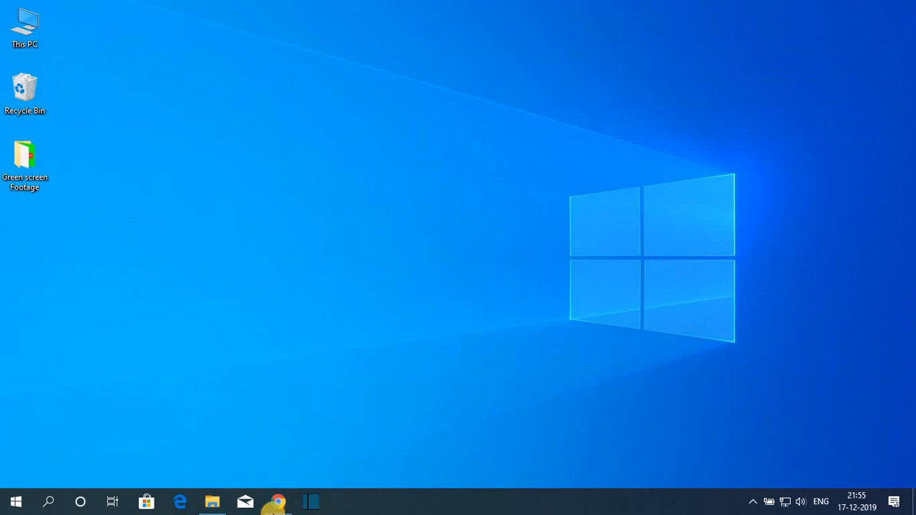
pyautogui.click(276, 502)
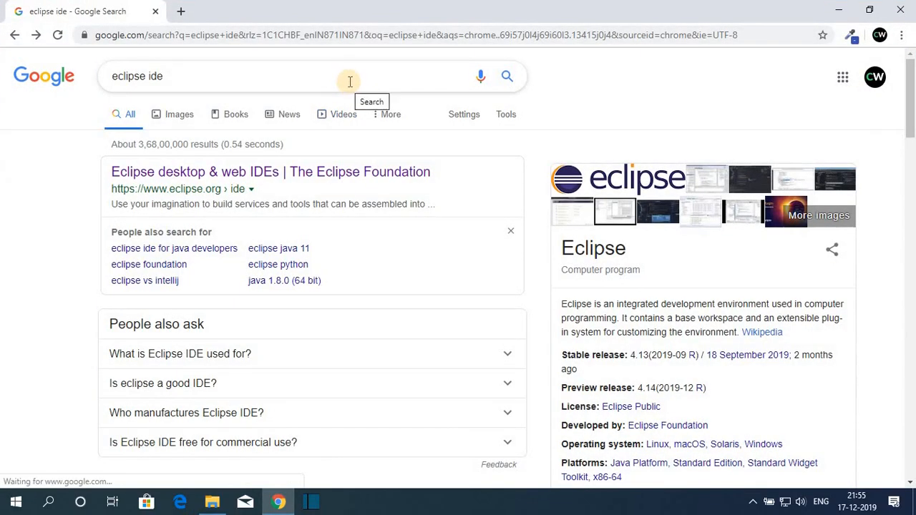
pyautogui.click(298, 174)
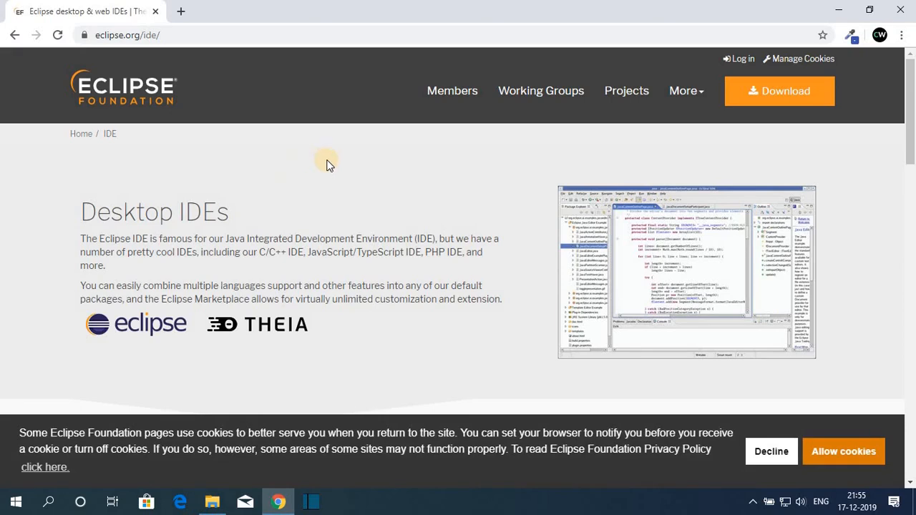
pyautogui.scroll(-5, 416, 224)
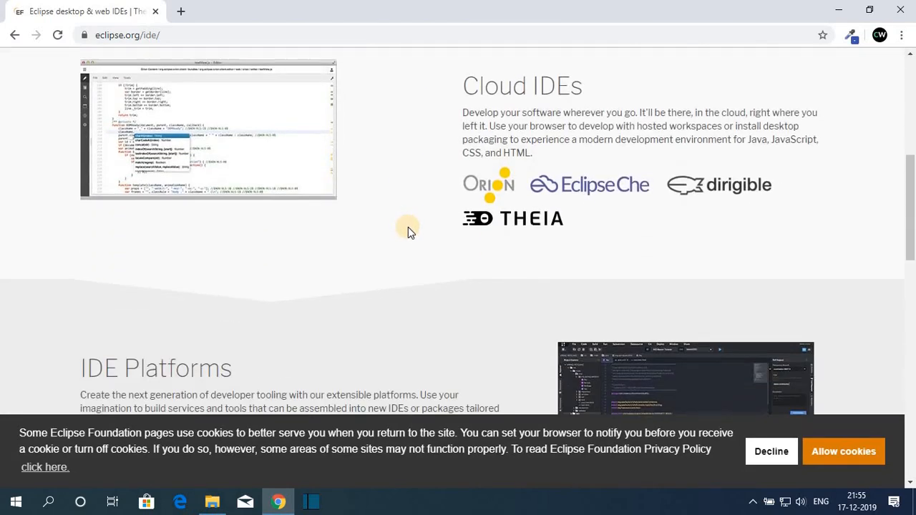
pyautogui.scroll(5, 408, 227)
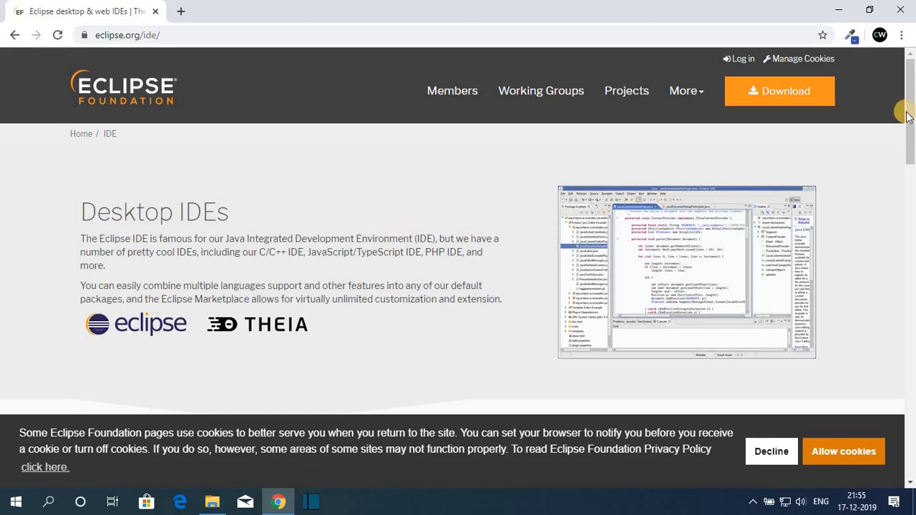
# Step: Download the 64-bit Eclipse IDE 2019-09 installer, eclipse-inst-win64.exe, from the offered mirror
pyautogui.click(775, 104)
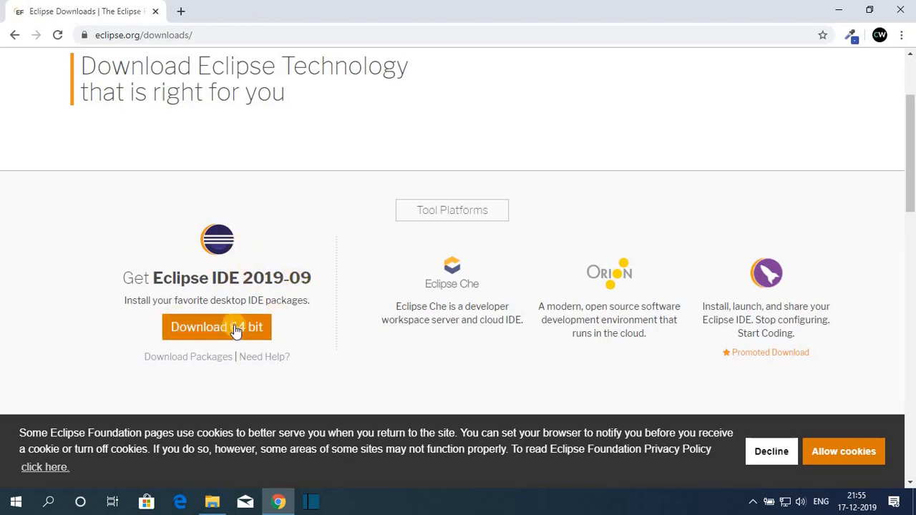
pyautogui.click(259, 338)
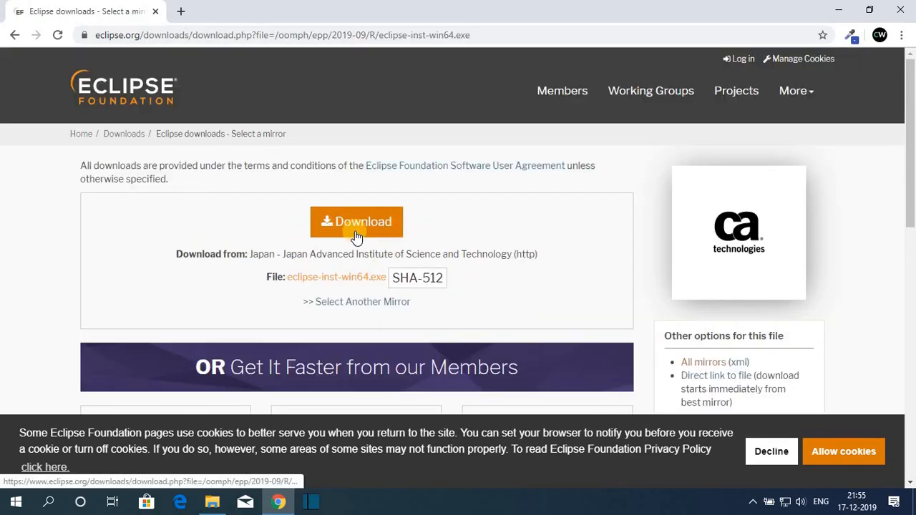
pyautogui.click(356, 228)
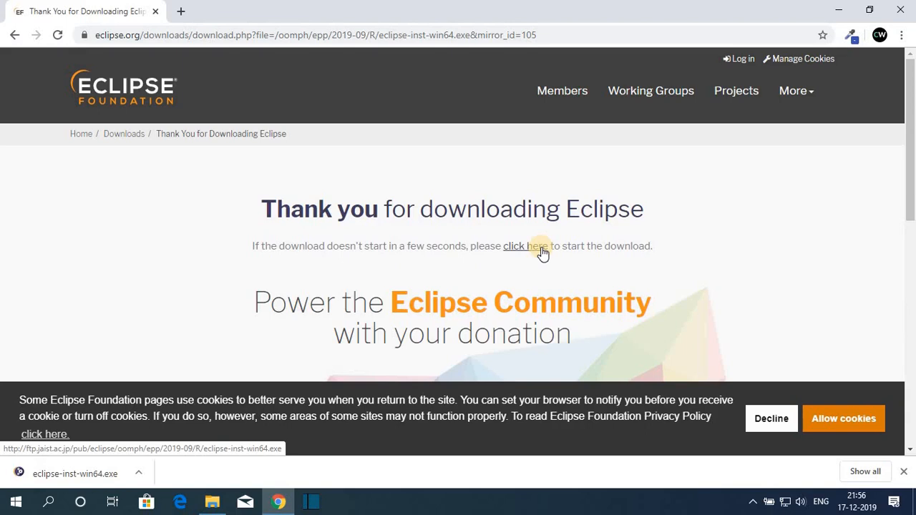
# Step: Run the downloaded eclipse-inst-win64.exe and minimize the browser window
pyautogui.click(139, 473)
pyautogui.click(168, 391)
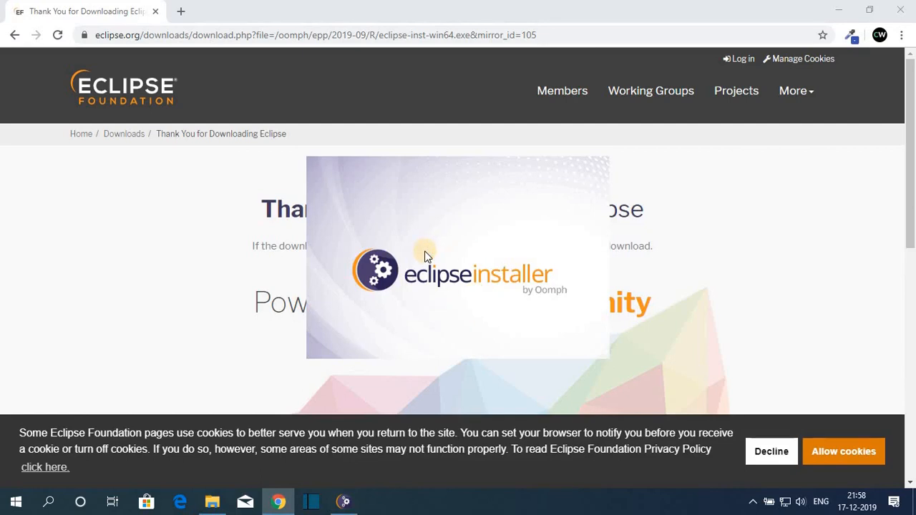
pyautogui.click(837, 9)
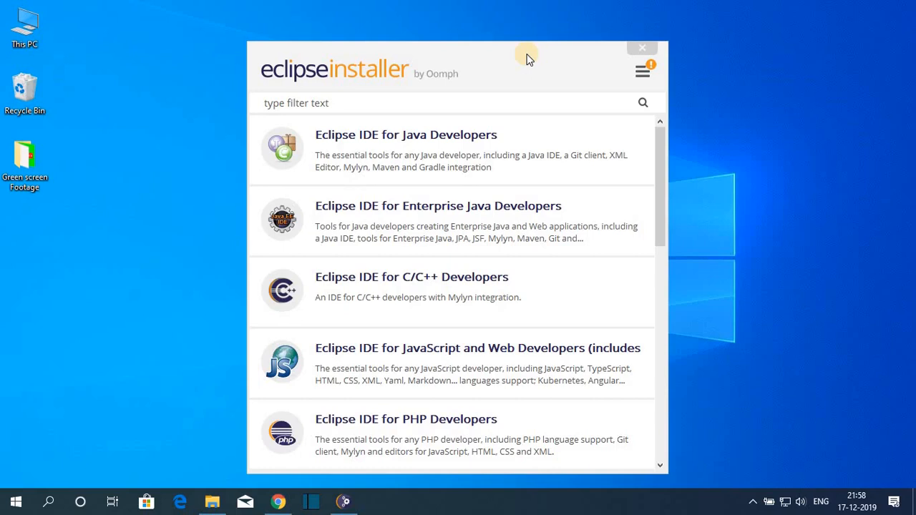
# Step: Update the Eclipse Installer, accepting the Eclipse Foundation Software User Agreement, and restart it
pyautogui.click(645, 73)
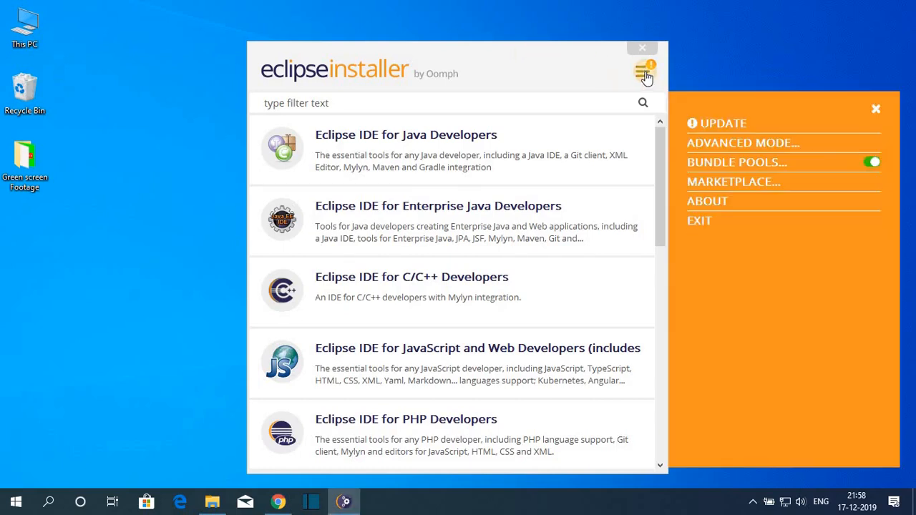
pyautogui.click(712, 127)
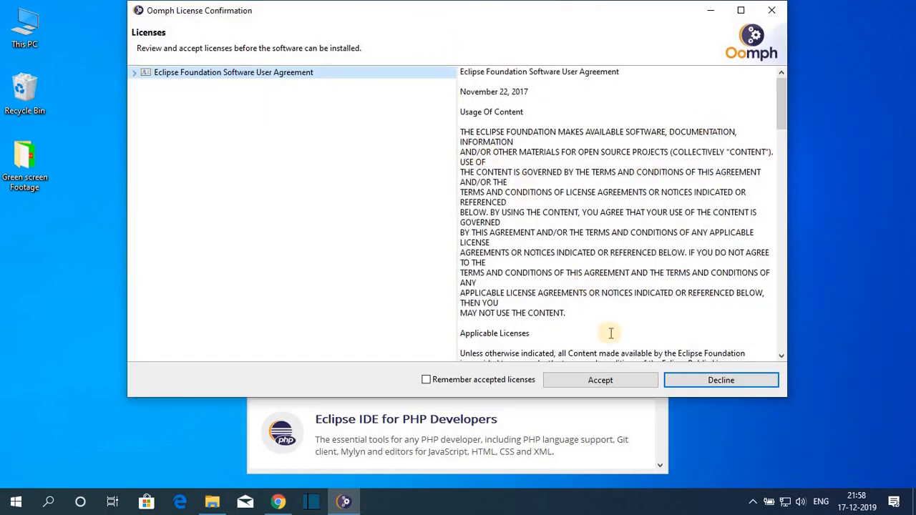
pyautogui.click(612, 380)
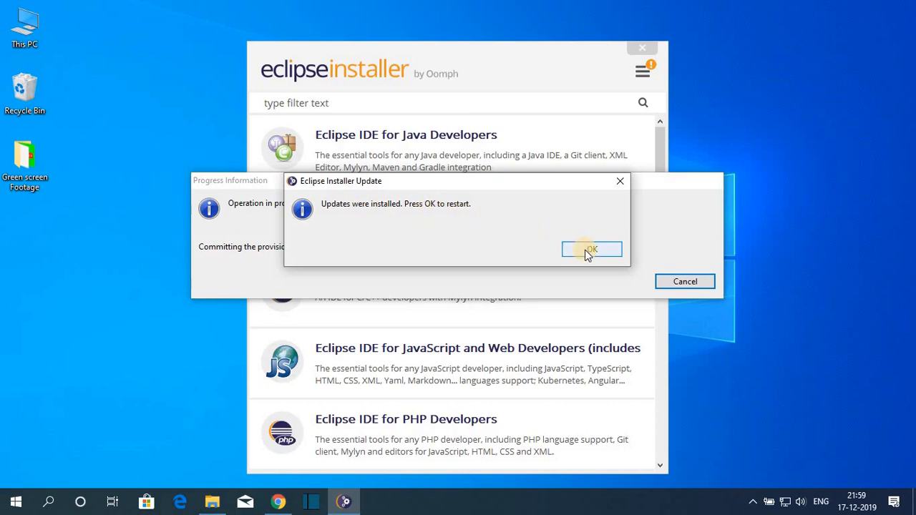
pyautogui.click(587, 251)
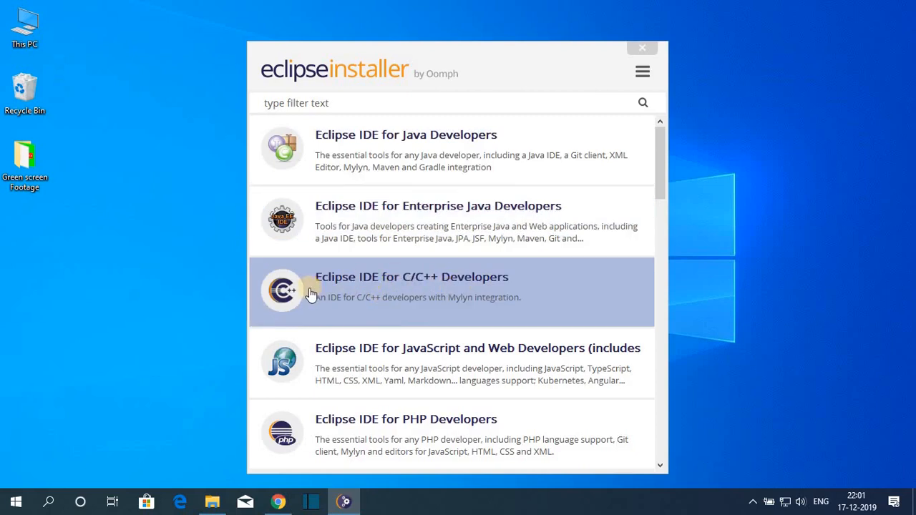
# Step: Install the Eclipse IDE for Java Developers package with its default options and accept the license agreements
pyautogui.scroll(-2, 409, 289)
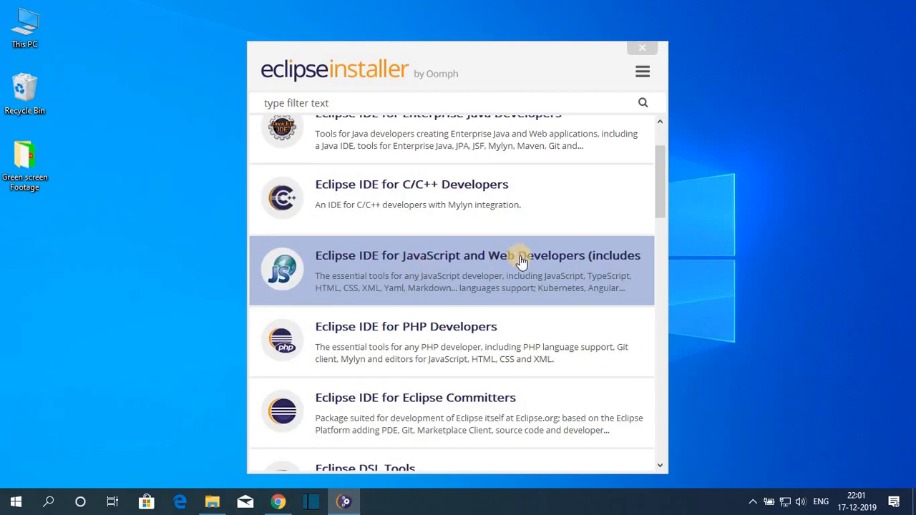
pyautogui.scroll(-4, 481, 315)
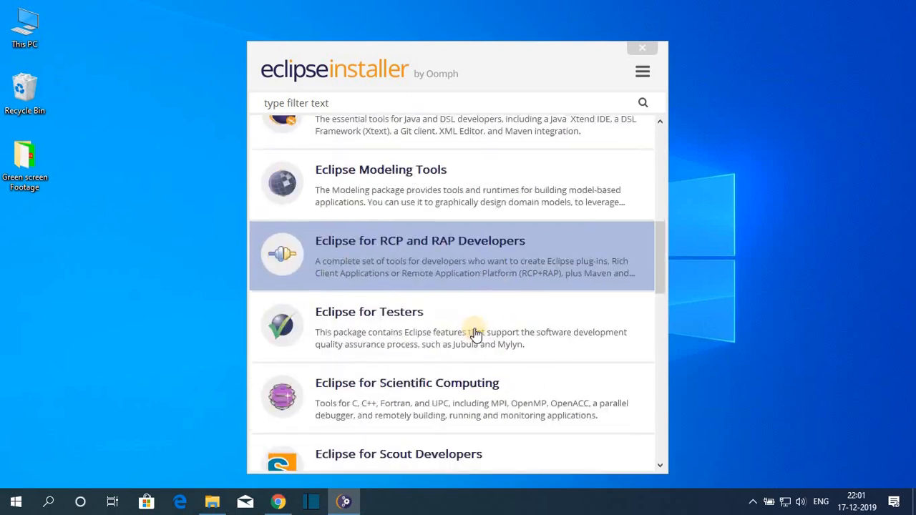
pyautogui.scroll(3, 481, 413)
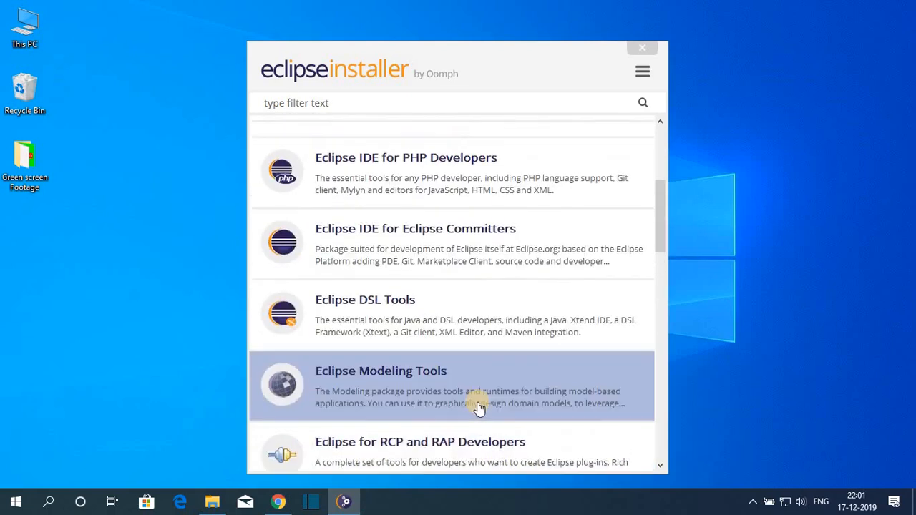
pyautogui.scroll(4, 480, 407)
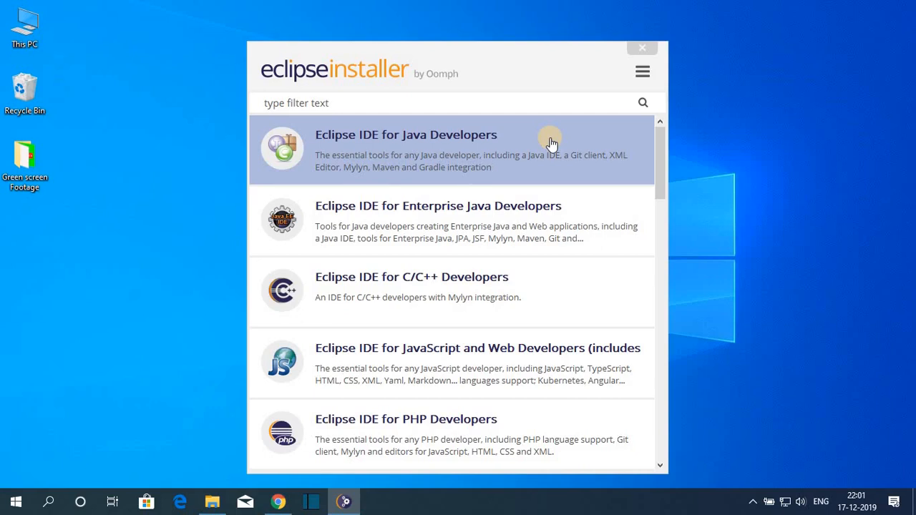
pyautogui.click(484, 146)
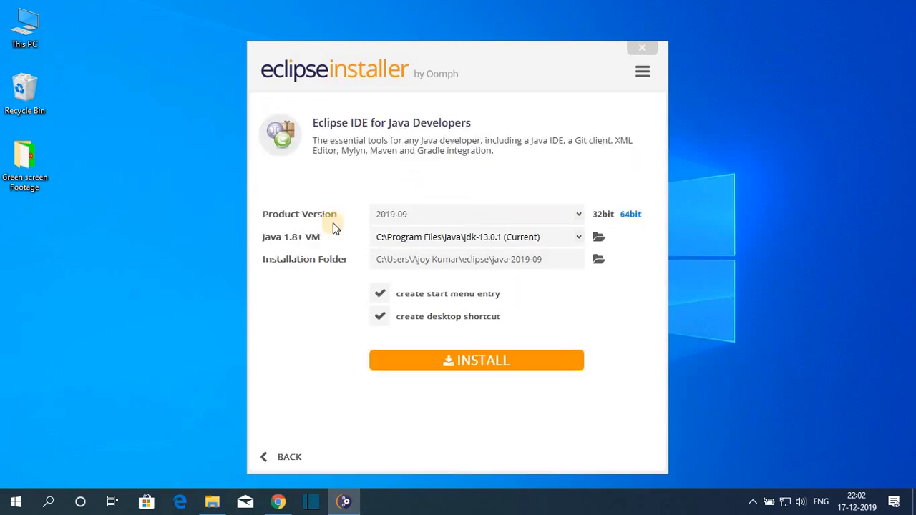
pyautogui.click(477, 363)
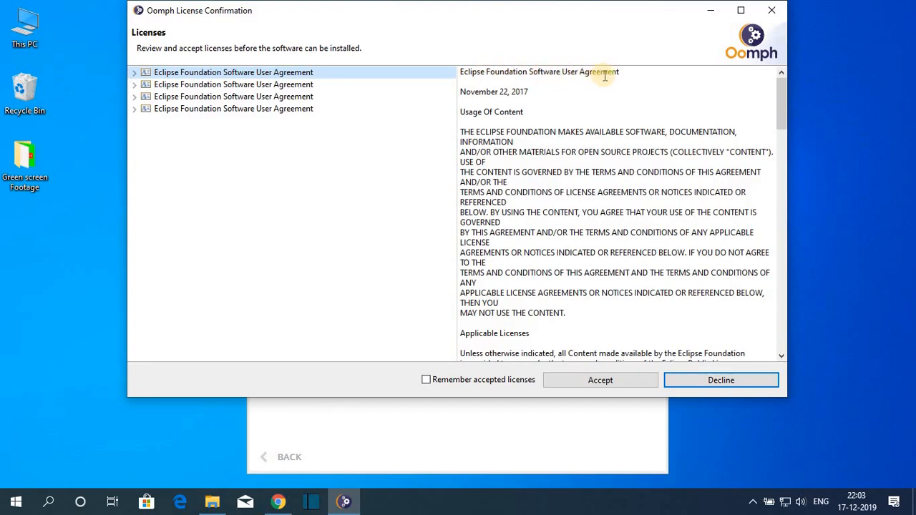
pyautogui.click(601, 381)
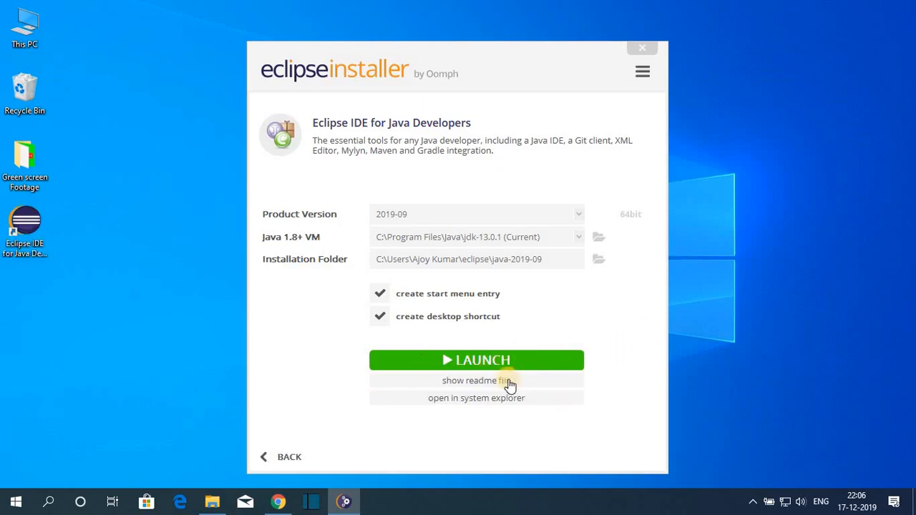
# Step: Launch the installed Eclipse IDE with the default eclipse-workspace directory as the workspace
pyautogui.click(472, 366)
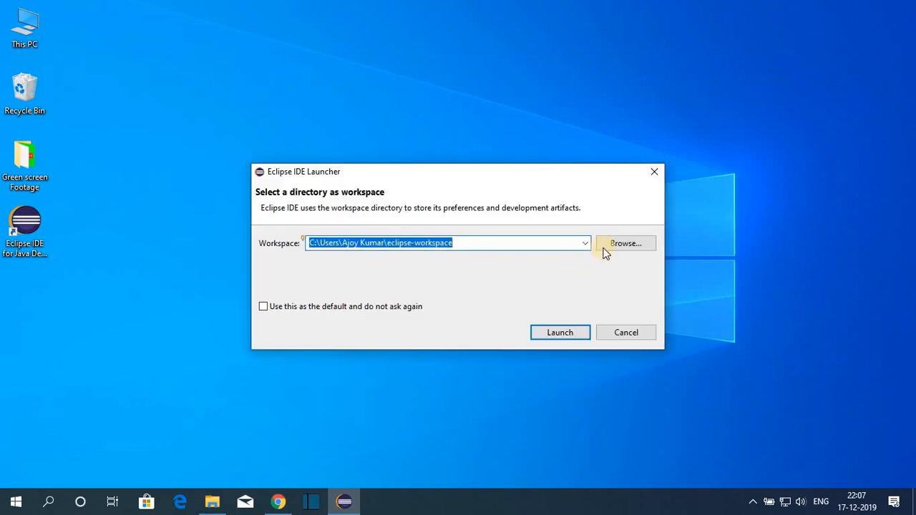
pyautogui.click(635, 246)
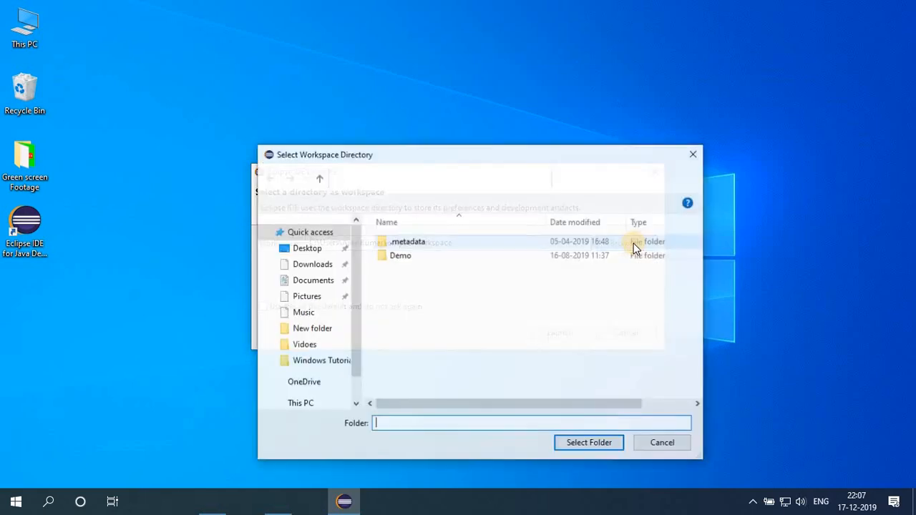
pyautogui.click(692, 155)
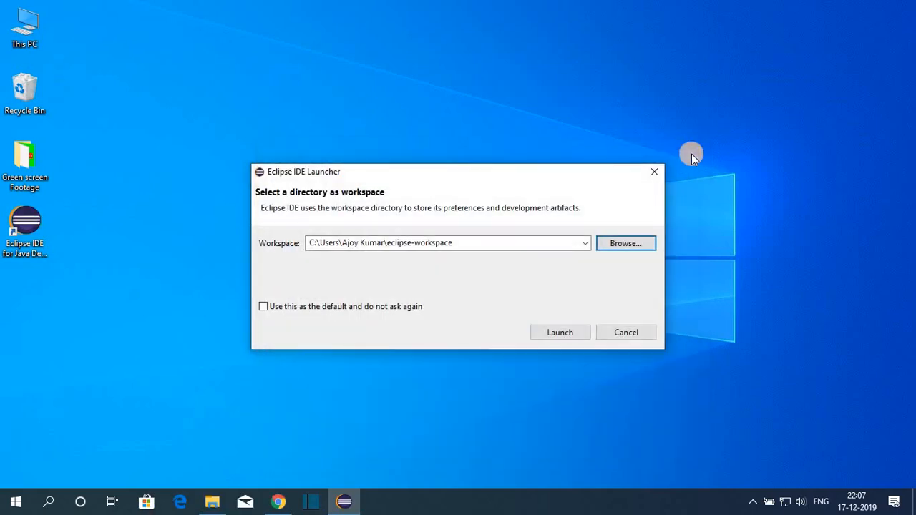
pyautogui.click(567, 334)
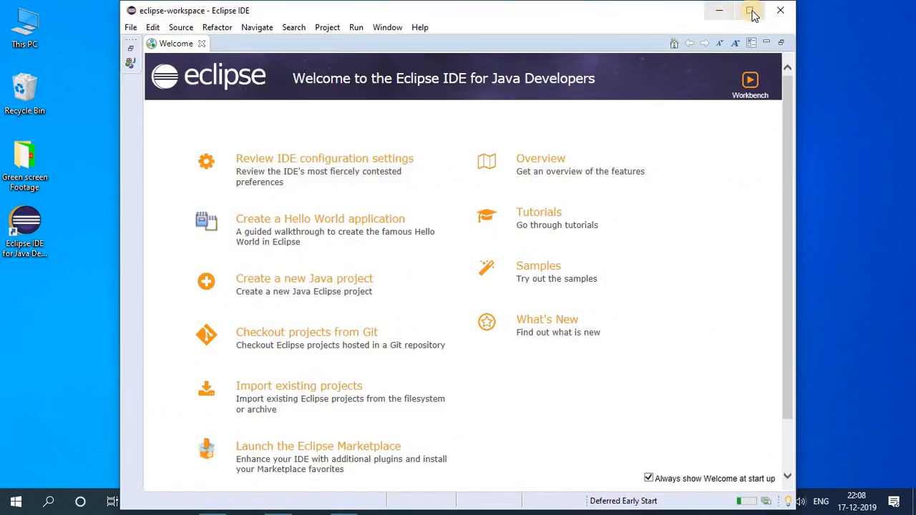
# Step: Maximize the Eclipse window and close the Welcome page
pyautogui.click(751, 10)
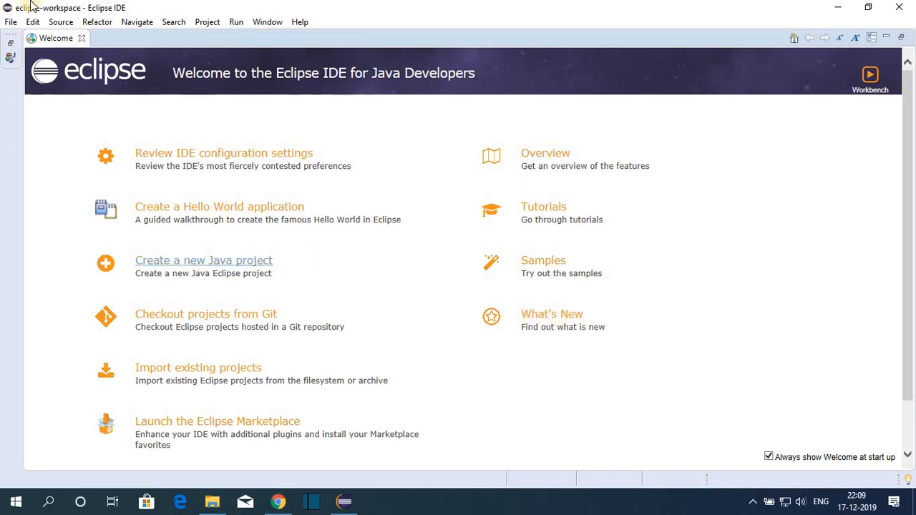
pyautogui.click(81, 37)
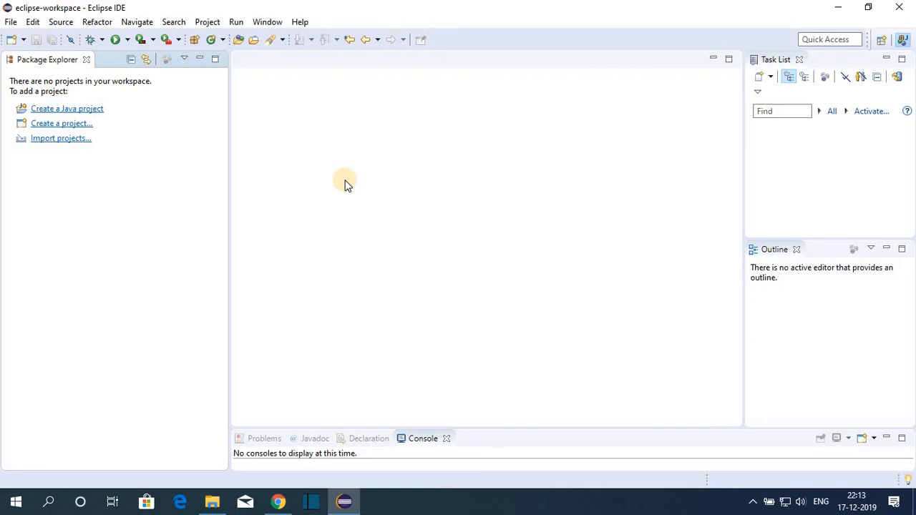
# Step: Create a Java project named Test, keeping the default location, JRE and build settings
pyautogui.click(11, 21)
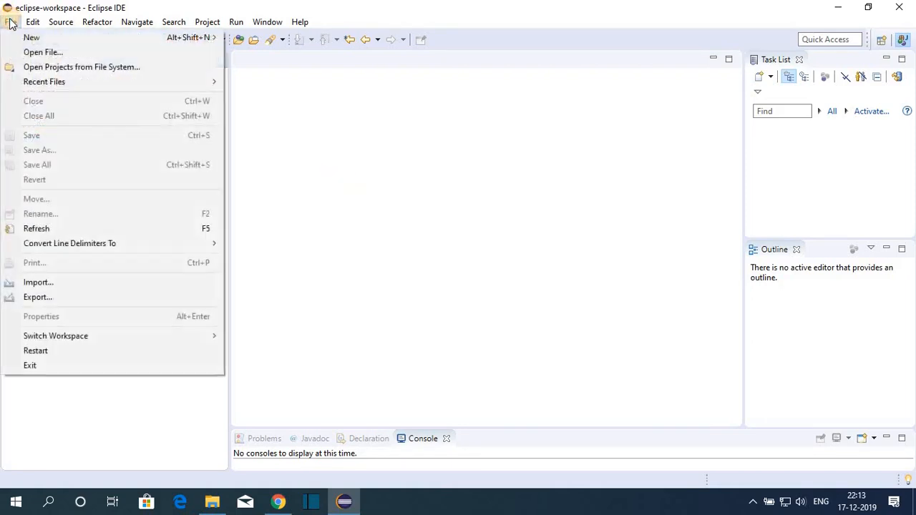
pyautogui.press('Right')
pyautogui.moveTo(12, 24)
pyautogui.moveTo(29, 39)
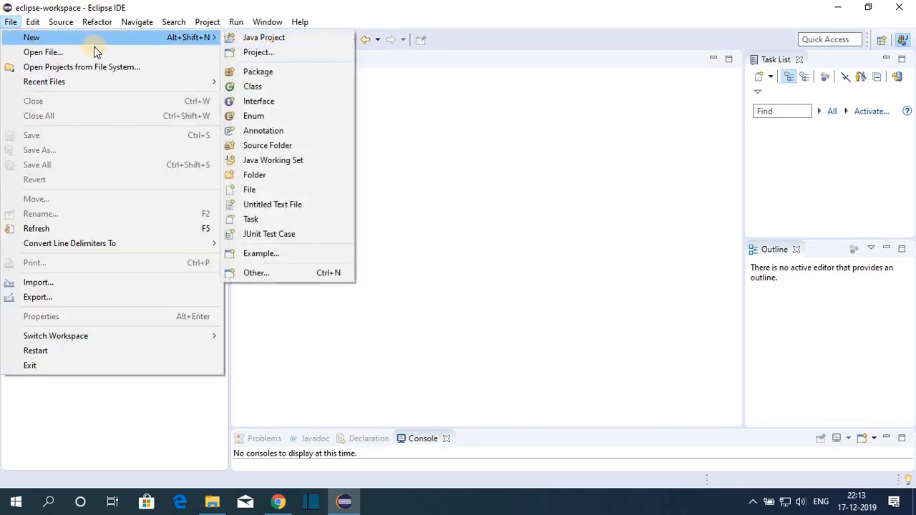
pyautogui.click(250, 40)
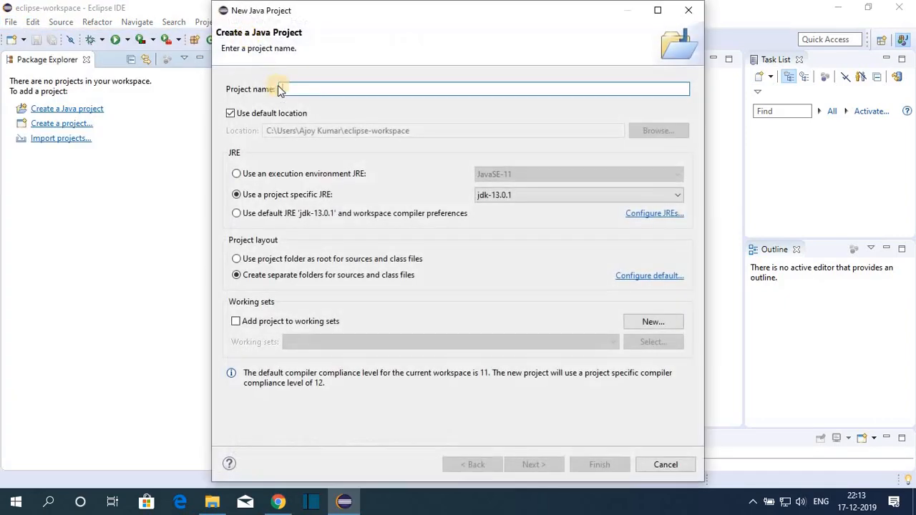
pyautogui.write('Test')
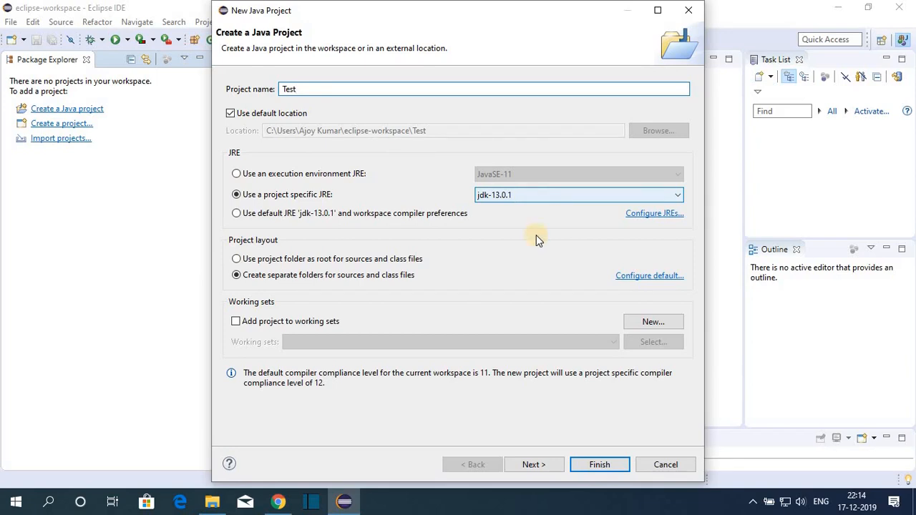
pyautogui.click(546, 464)
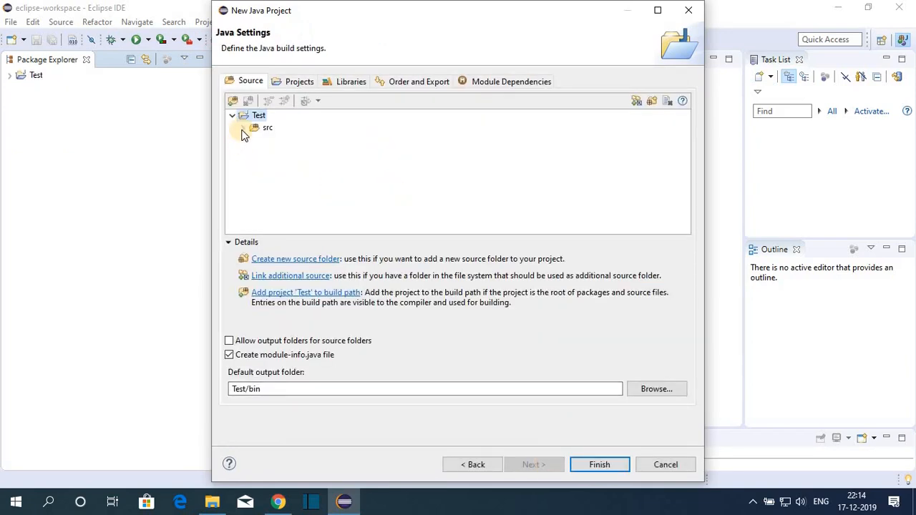
pyautogui.click(267, 129)
pyautogui.click(601, 466)
# Step: Create the project's module-info.java file with the module name set to test
pyautogui.click(377, 145)
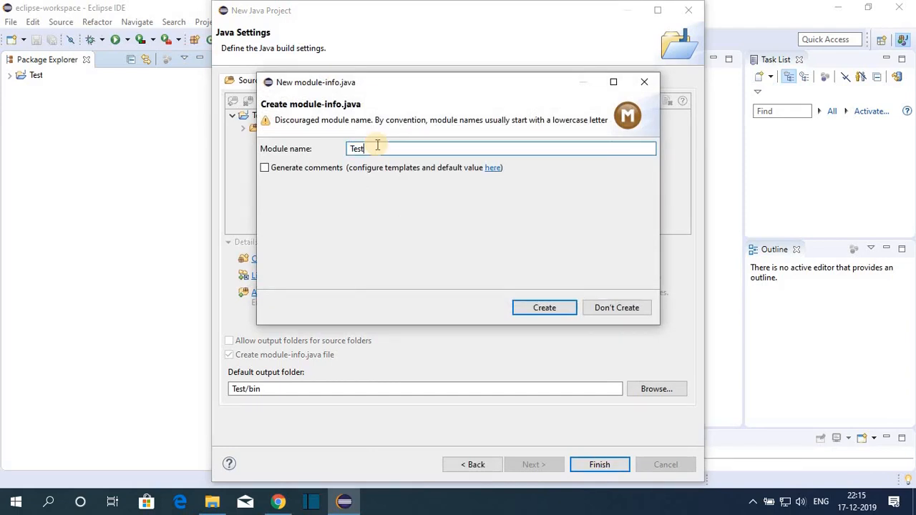
pyautogui.press('BackSpace')
pyautogui.press('BackSpace')
pyautogui.press('BackSpace')
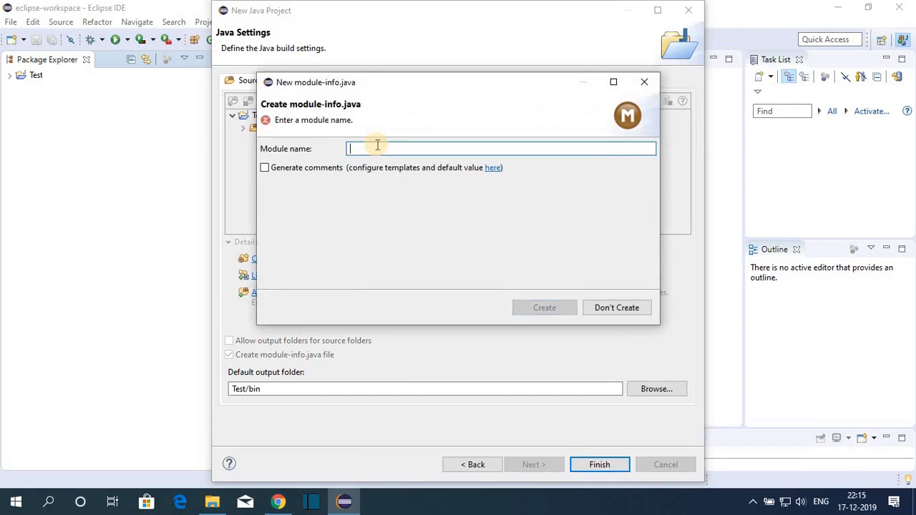
pyautogui.write('test')
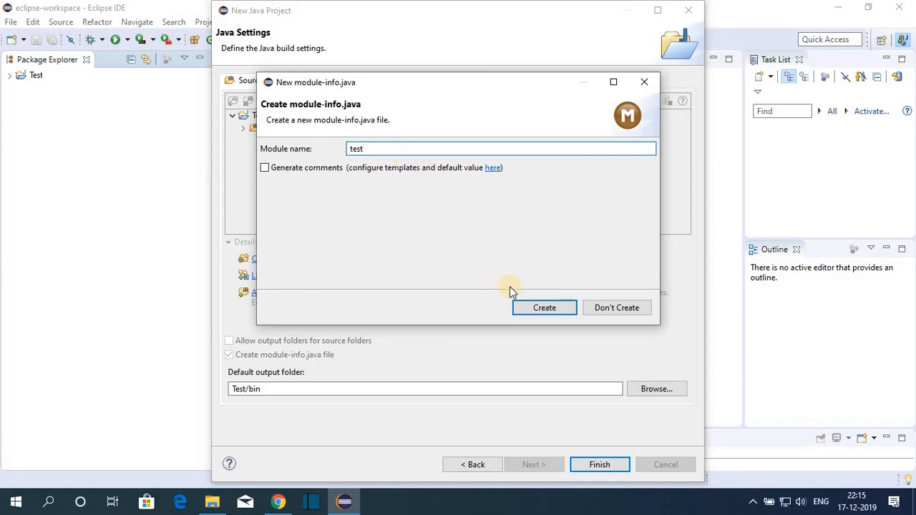
pyautogui.click(547, 310)
pyautogui.click(545, 308)
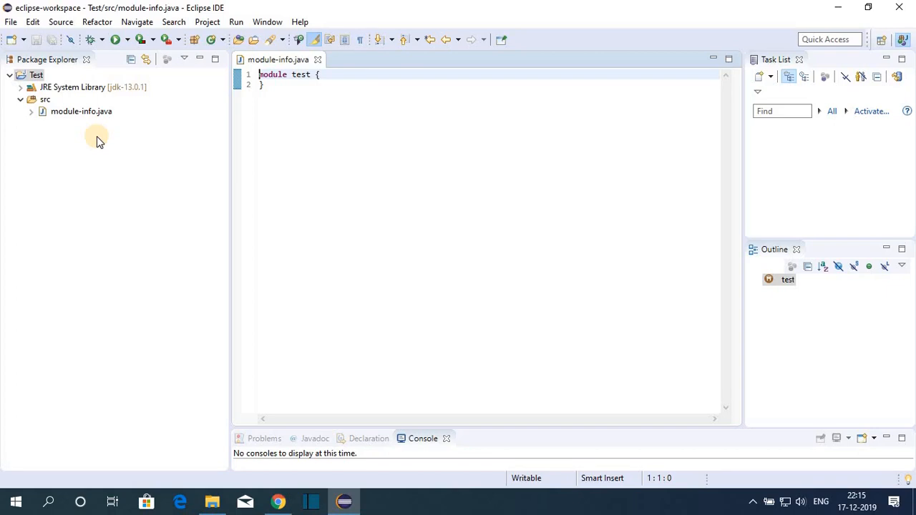
# Step: Create a package named Demo in the Test project's src folder
pyautogui.click(45, 101)
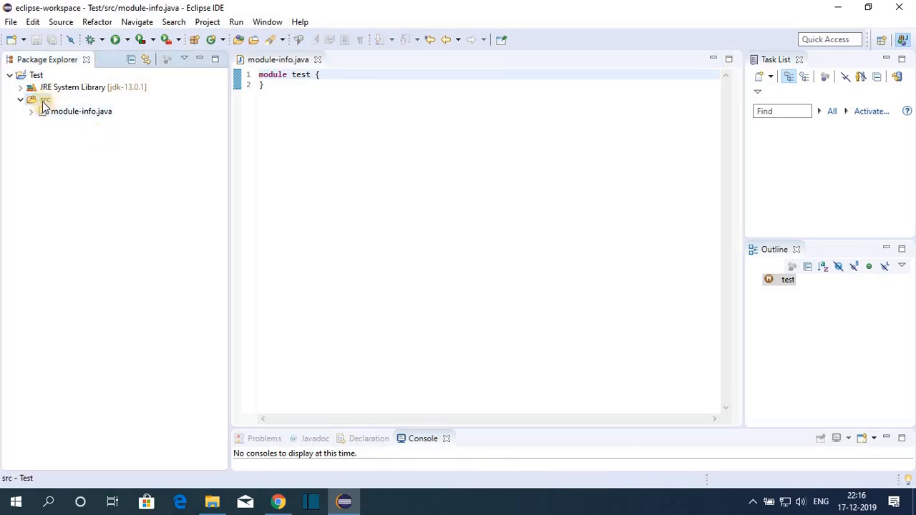
pyautogui.rightClick(43, 103)
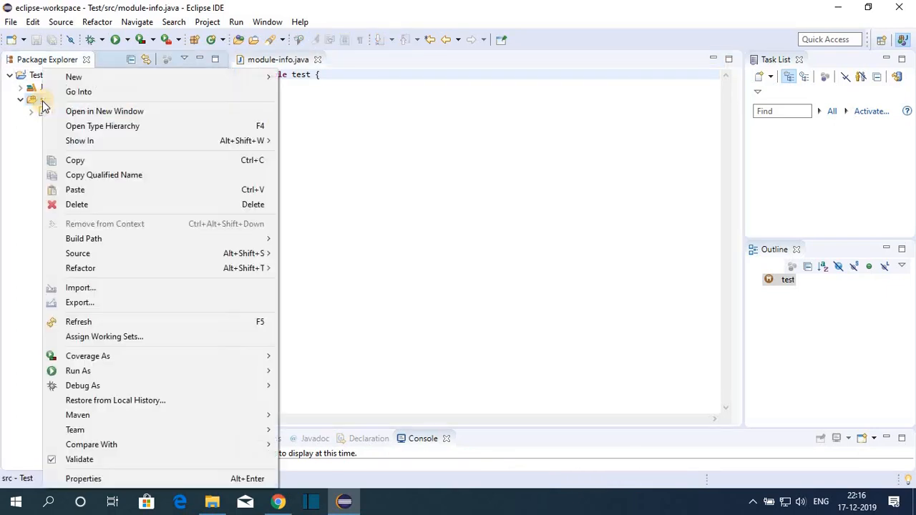
pyautogui.moveTo(110, 85)
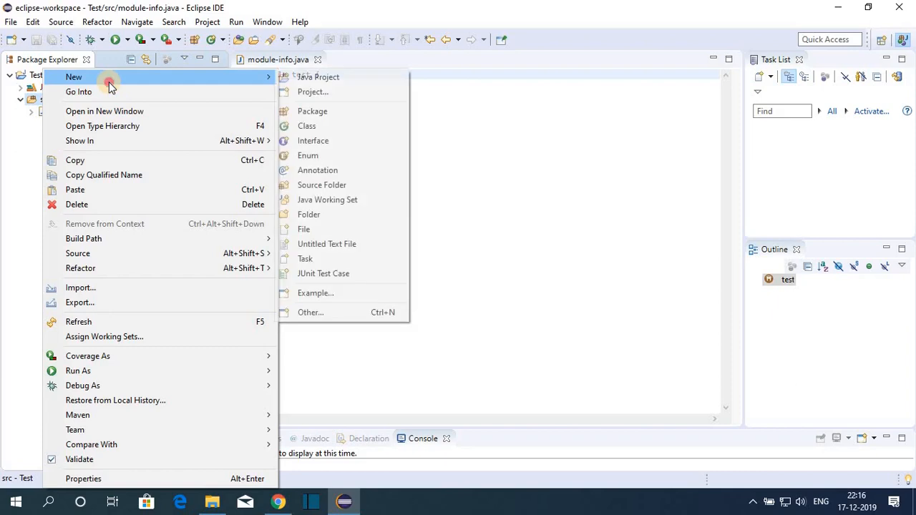
pyautogui.click(311, 113)
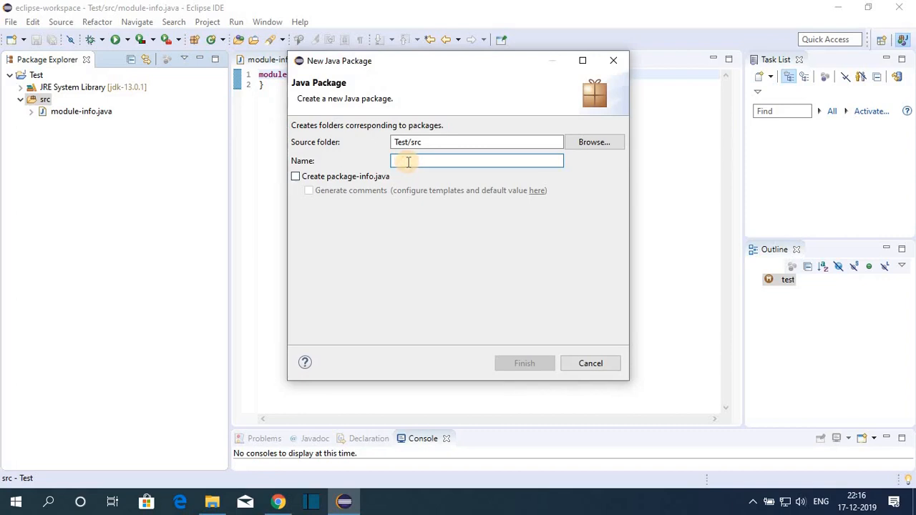
pyautogui.write('Demo')
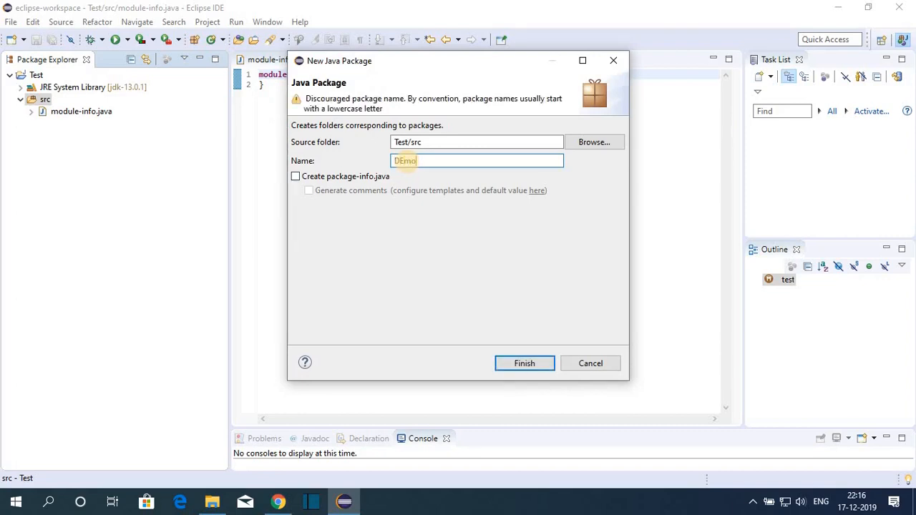
pyautogui.click(522, 365)
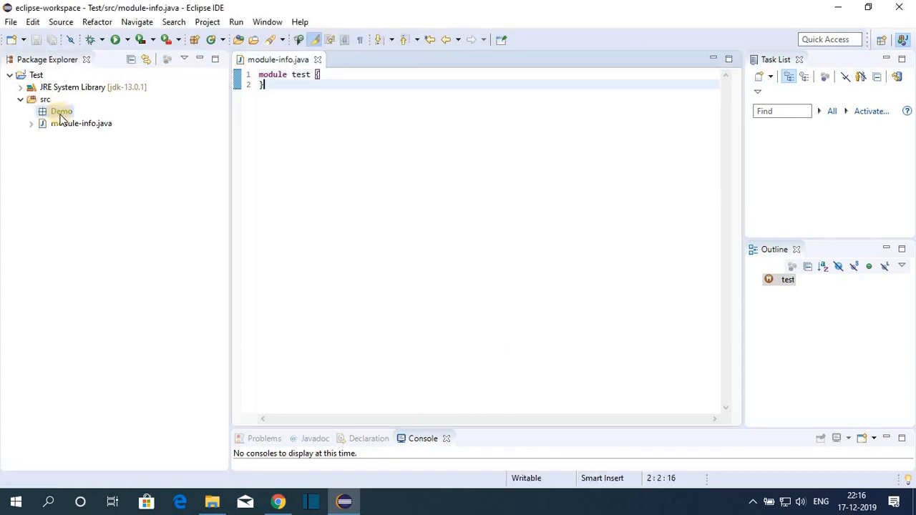
# Step: Create a public class named myclass in the Demo package, including a public static void main(String[] args) method stub
pyautogui.rightClick(57, 113)
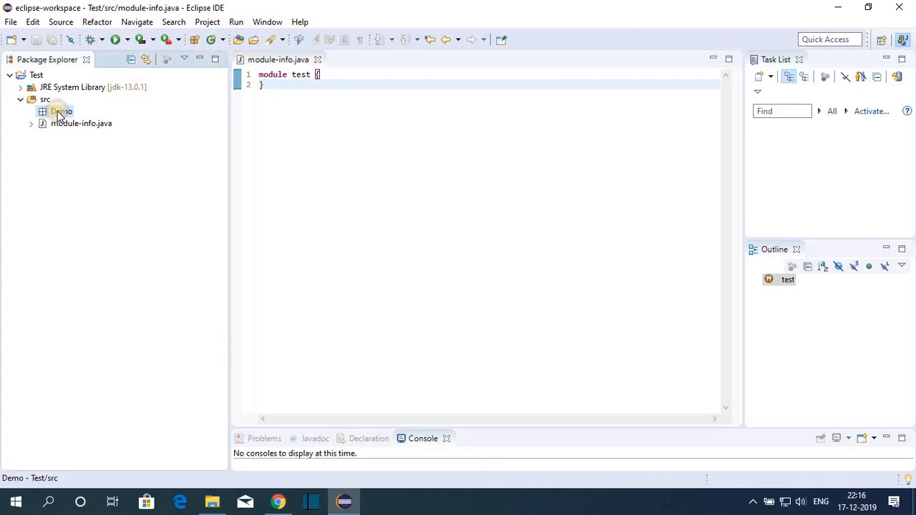
pyautogui.moveTo(94, 109)
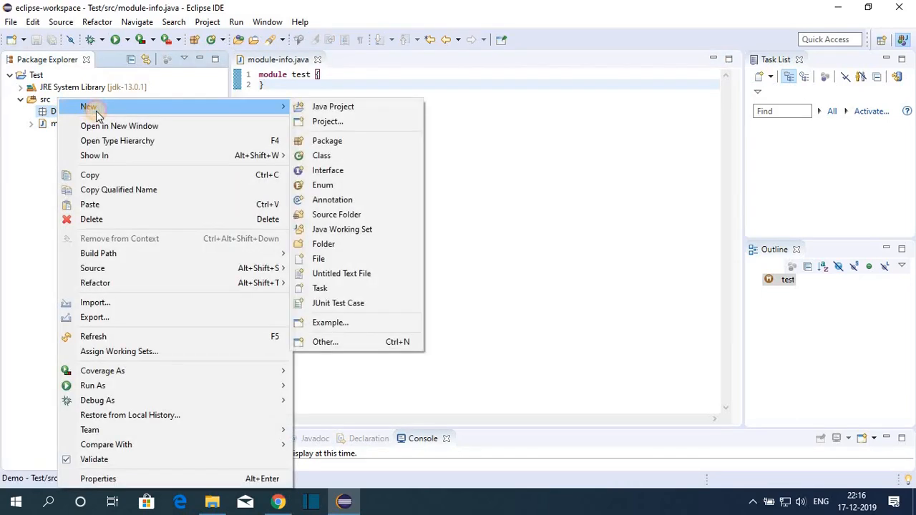
pyautogui.click(344, 159)
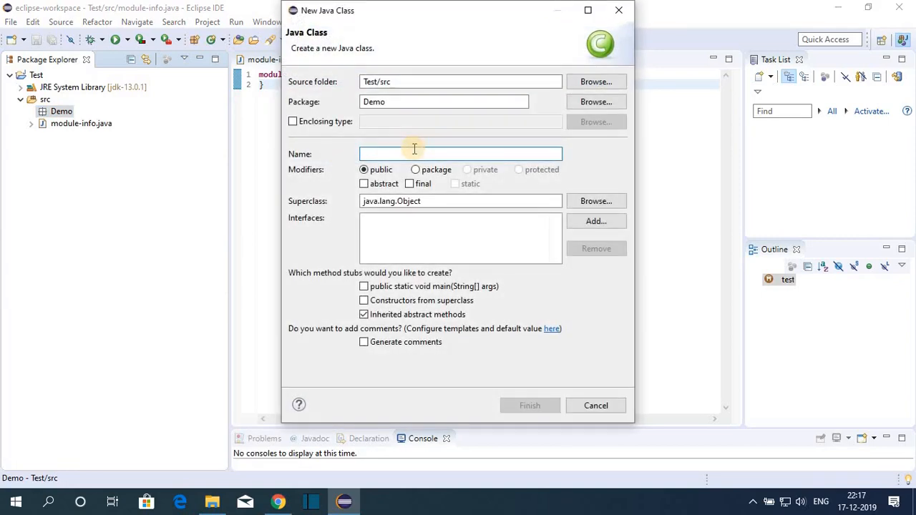
pyautogui.write('myc')
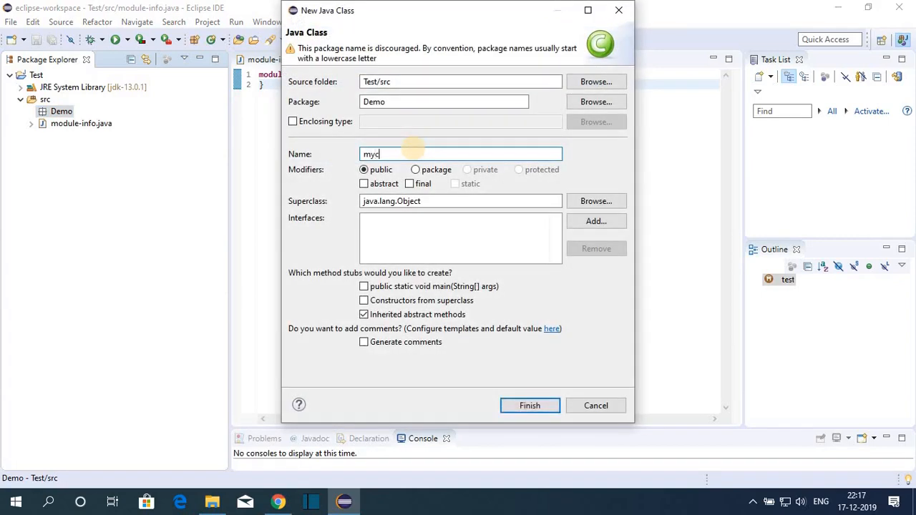
pyautogui.write('lass')
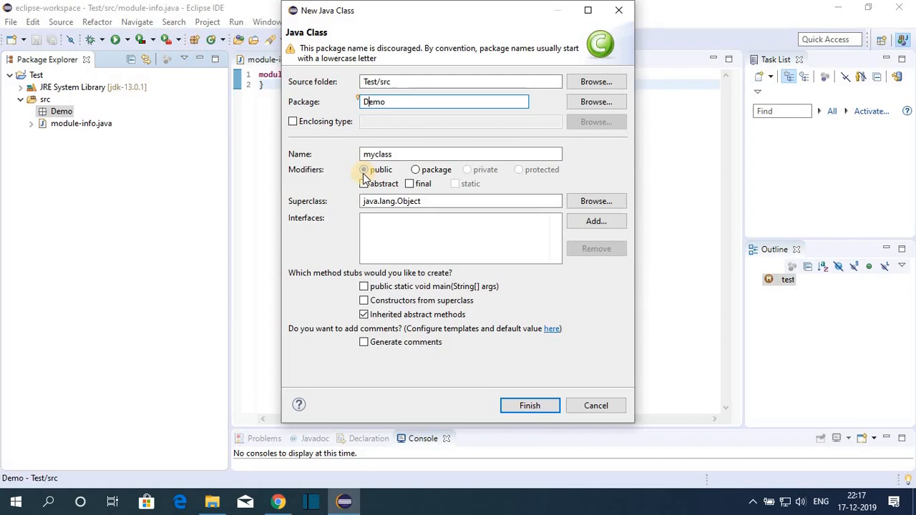
pyautogui.click(364, 287)
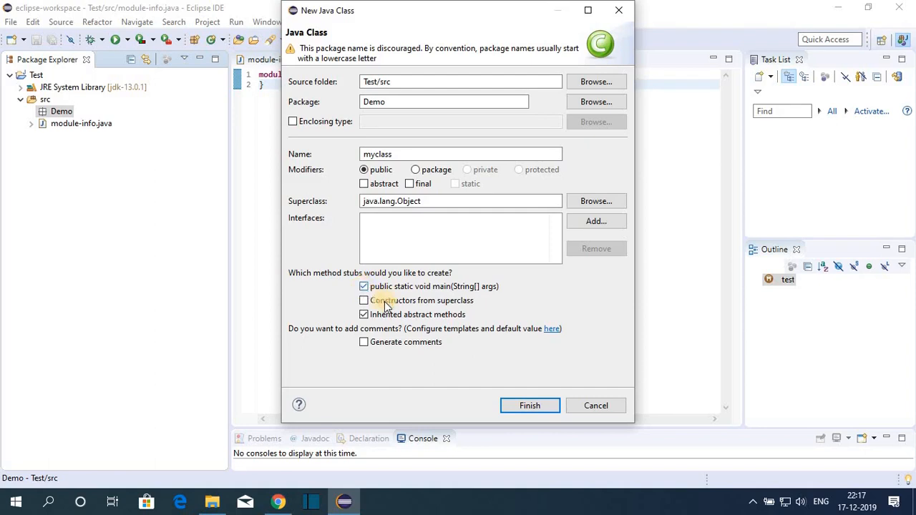
pyautogui.click(533, 406)
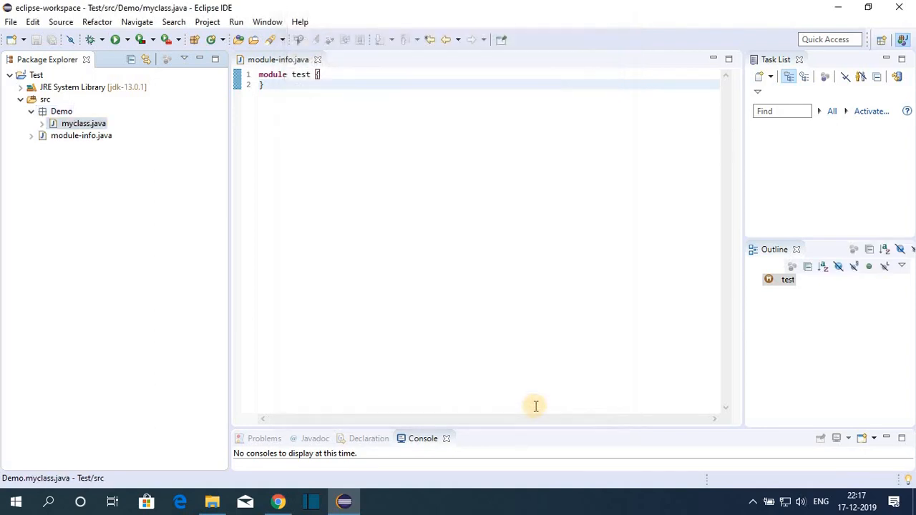
# Step: Examine the package declaration, the class body and the class name in the generated myclass.java code
pyautogui.click(268, 77)
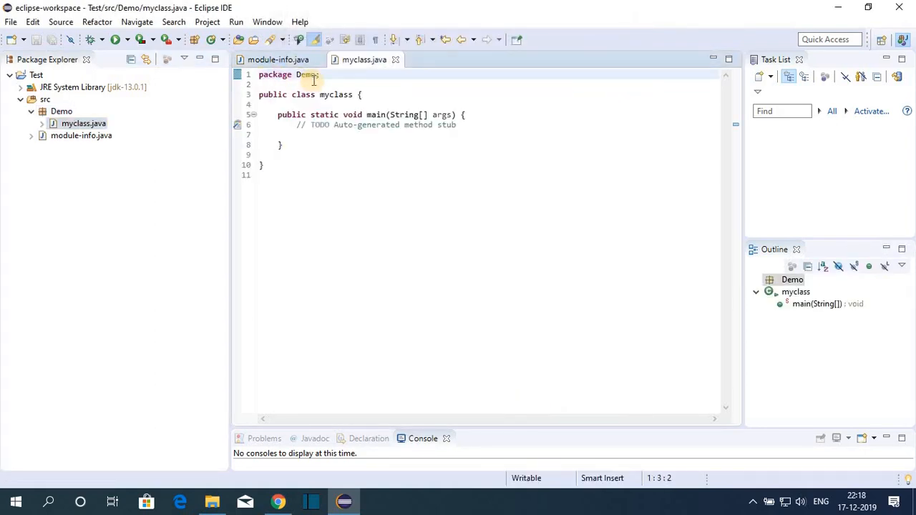
pyautogui.click(312, 80)
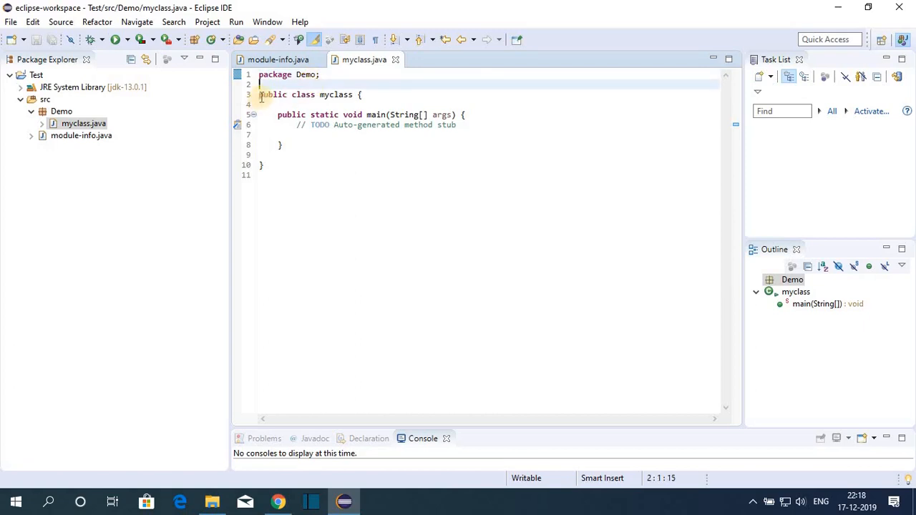
pyautogui.moveTo(259, 94); pyautogui.dragTo(302, 166)
pyautogui.click(302, 165)
pyautogui.moveTo(320, 94); pyautogui.dragTo(363, 94)
pyautogui.click(393, 199)
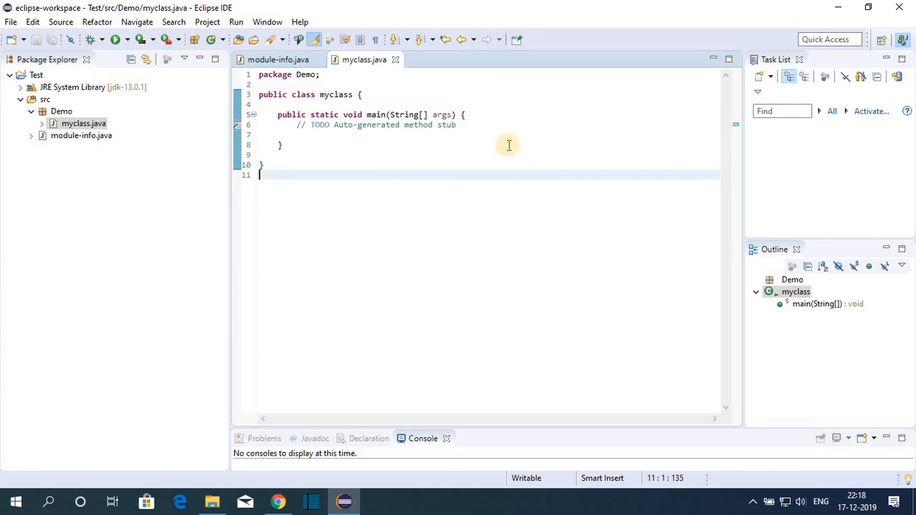
# Step: Add the statement System.out.println("Hello World!"); below the TODO comment in the main method and save myclass.java
pyautogui.click(495, 128)
pyautogui.press('Return')
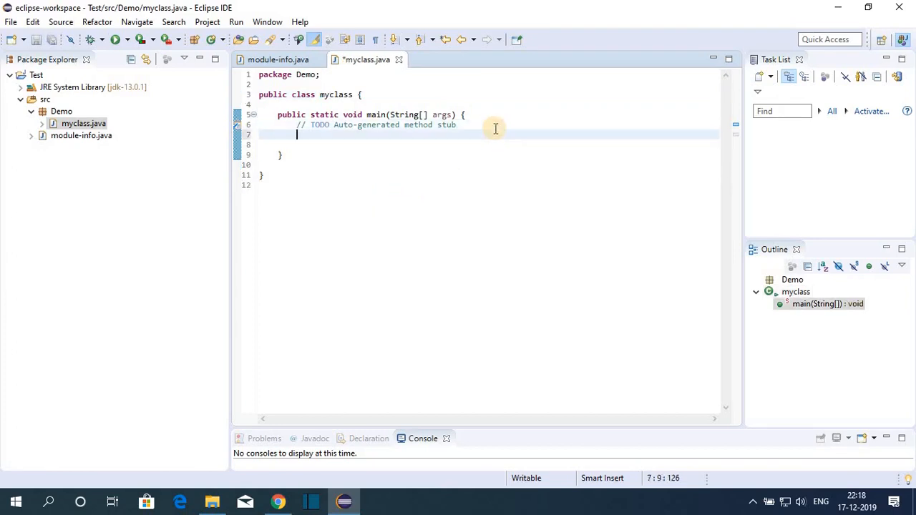
pyautogui.press('Return')
pyautogui.write('D')
pyautogui.write('ystem')
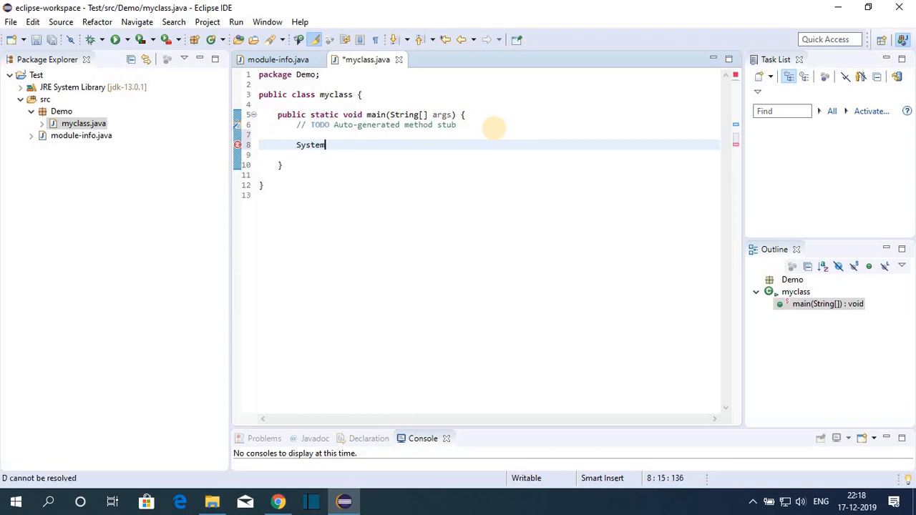
pyautogui.write('.out.println')
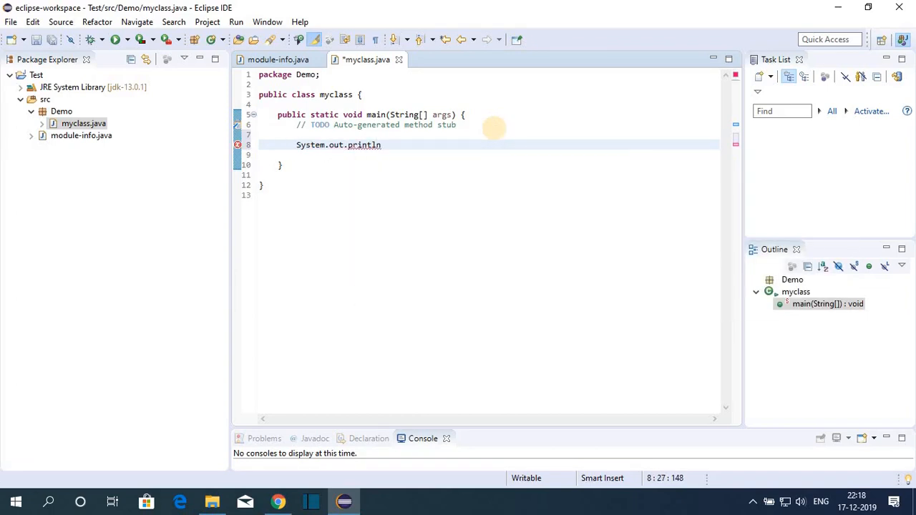
pyautogui.write('("Hello World!")')
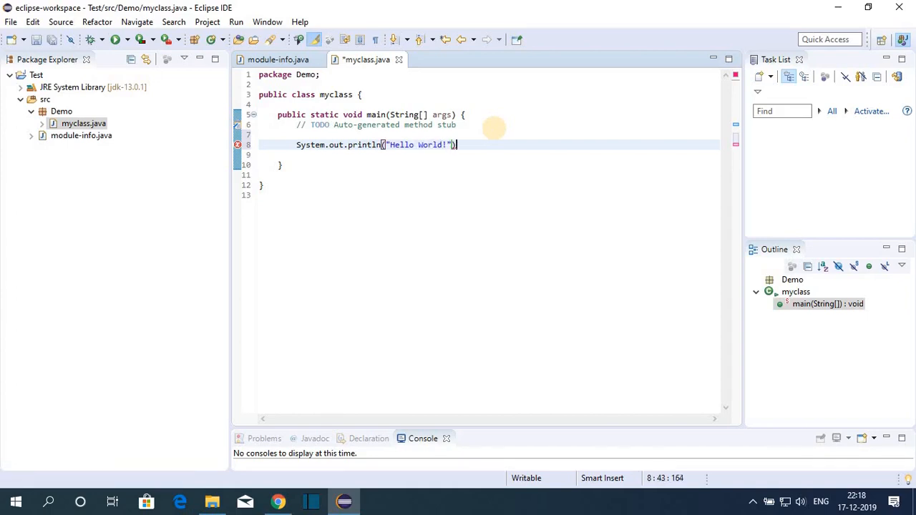
pyautogui.write(';')
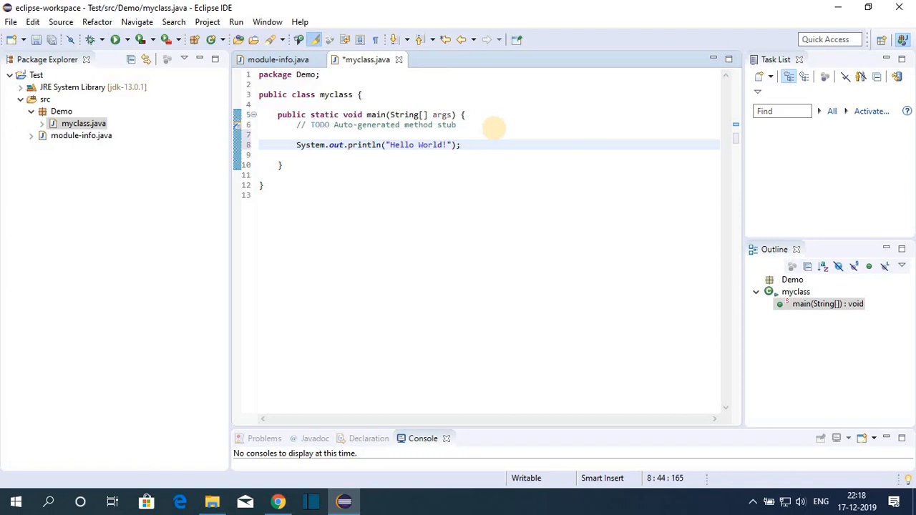
pyautogui.click(11, 22)
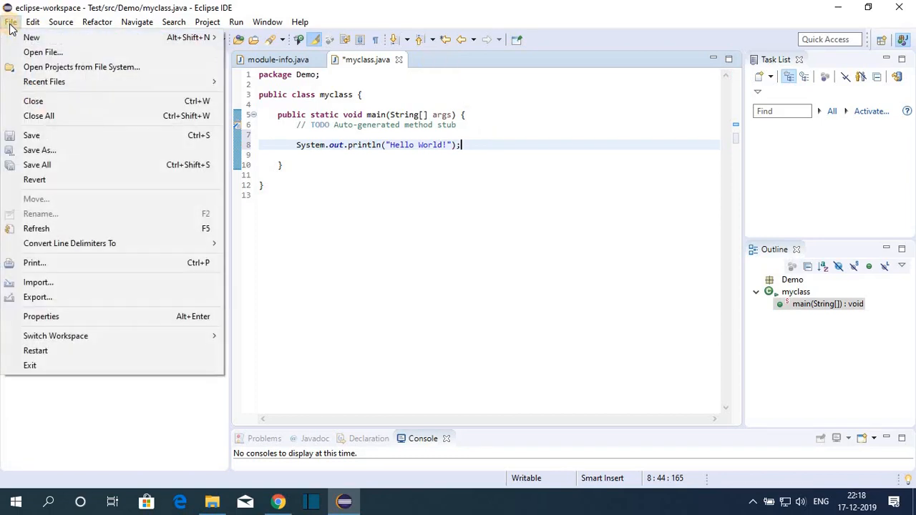
pyautogui.click(65, 135)
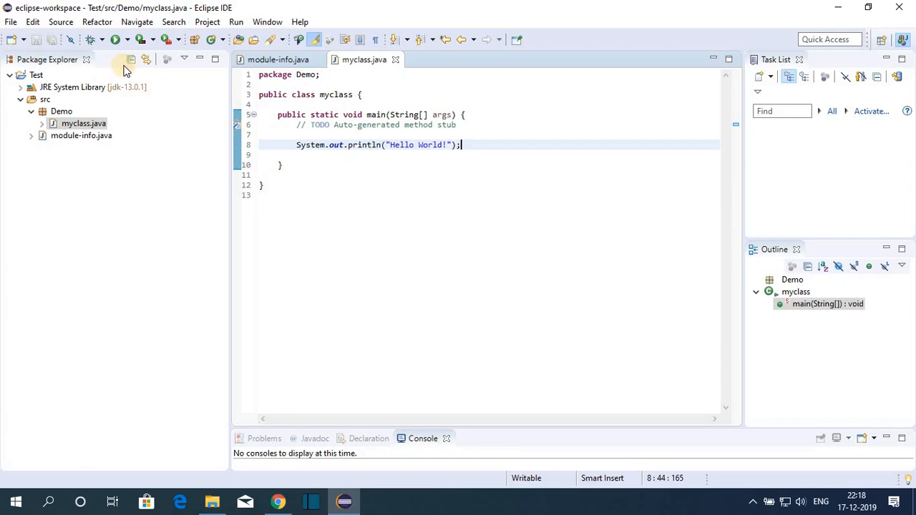
# Step: Run the myclass program and enlarge the Console area to check its output
pyautogui.click(117, 45)
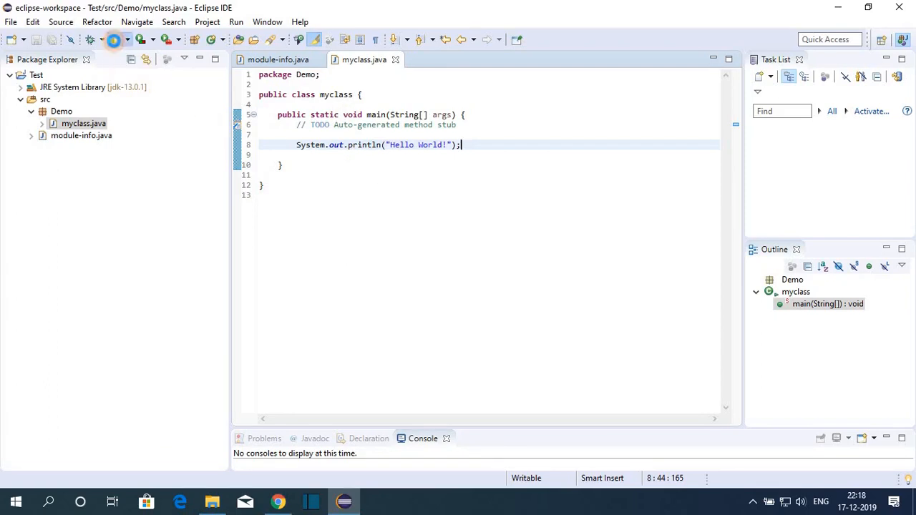
pyautogui.moveTo(479, 430); pyautogui.dragTo(479, 342)
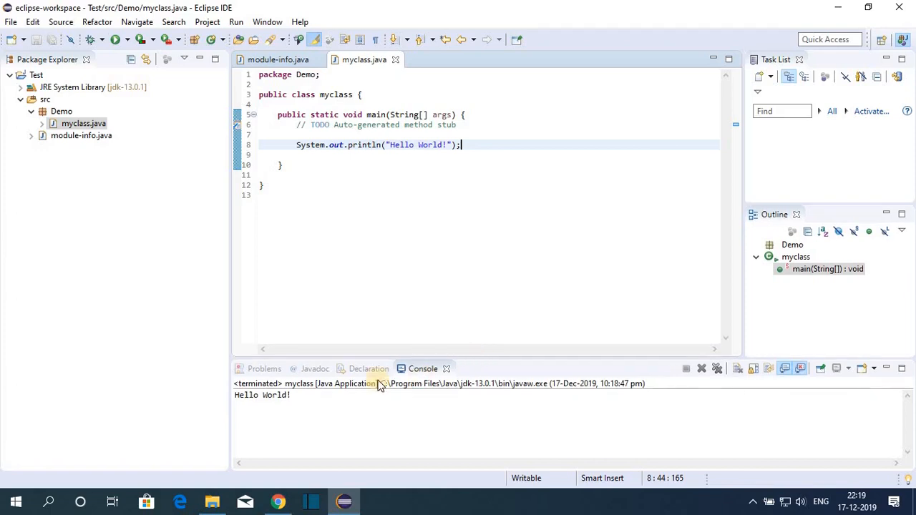
pyautogui.click(307, 398)
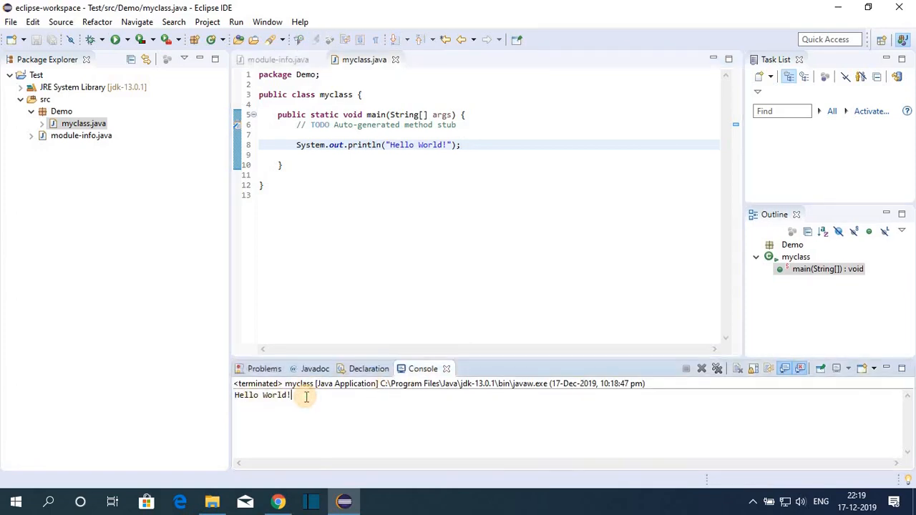